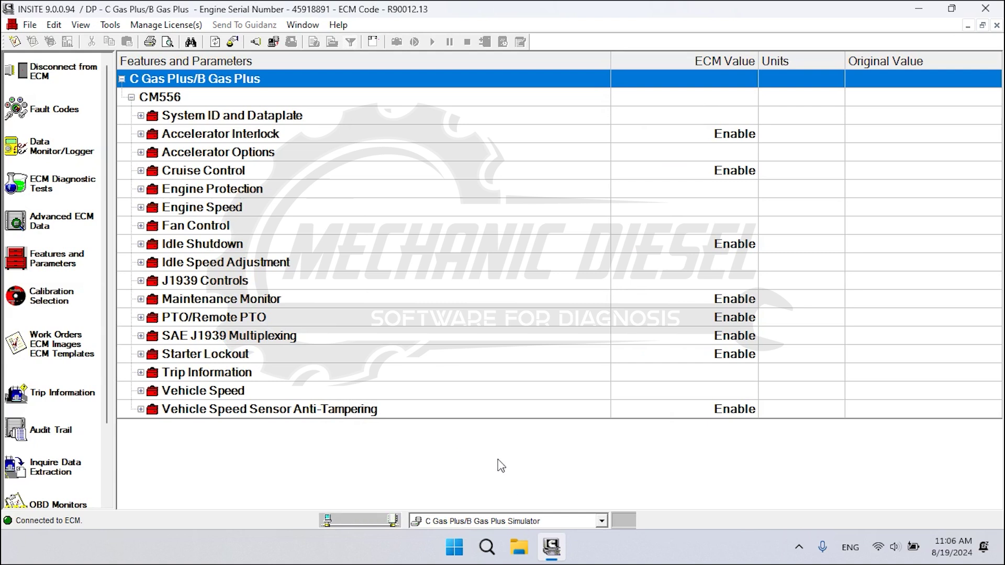
Open the trip information, collapse the first two trip groups and go through the three trip group headings
left_click(55, 404)
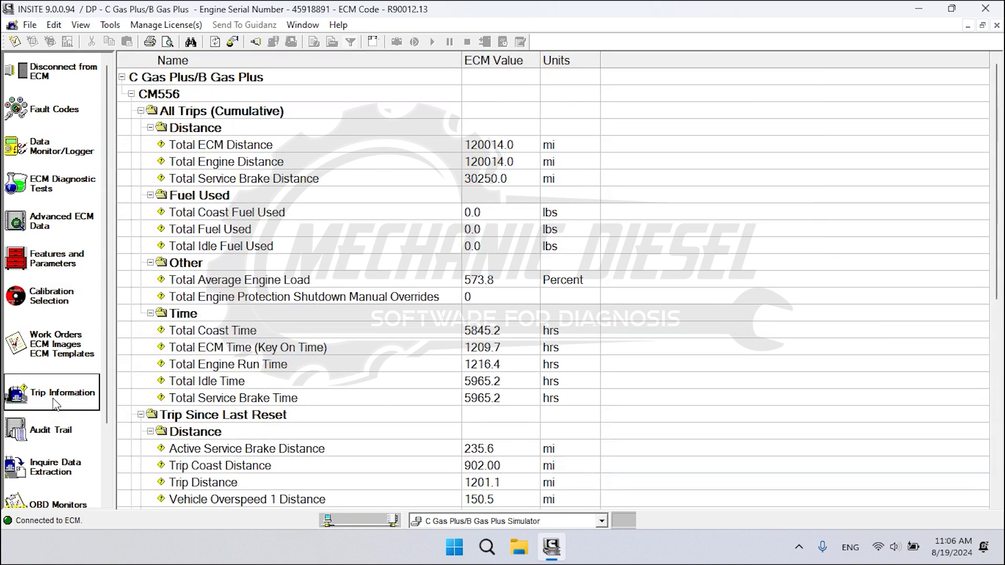
left_click(140, 111)
left_click(141, 128)
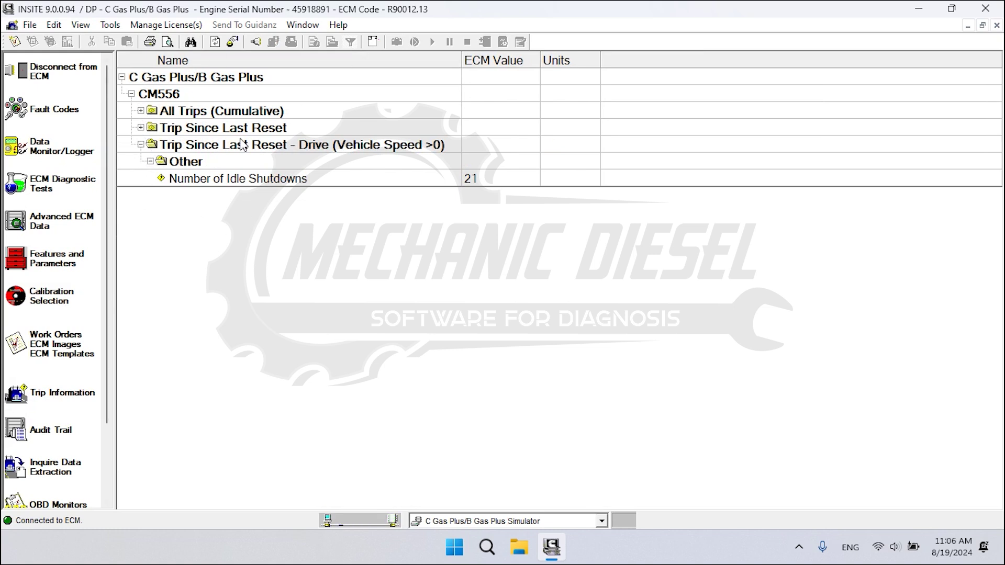
left_click(225, 114)
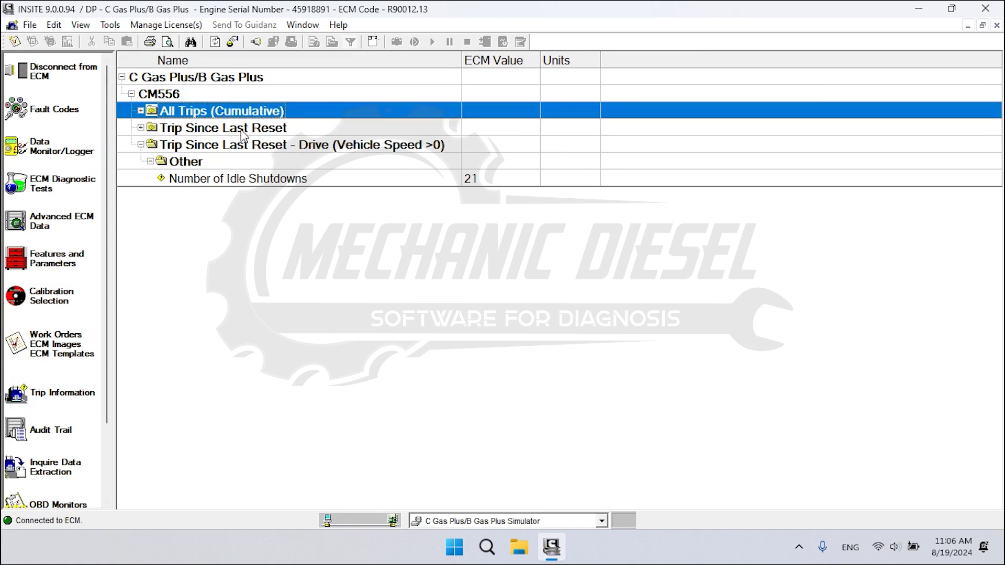
left_click(267, 133)
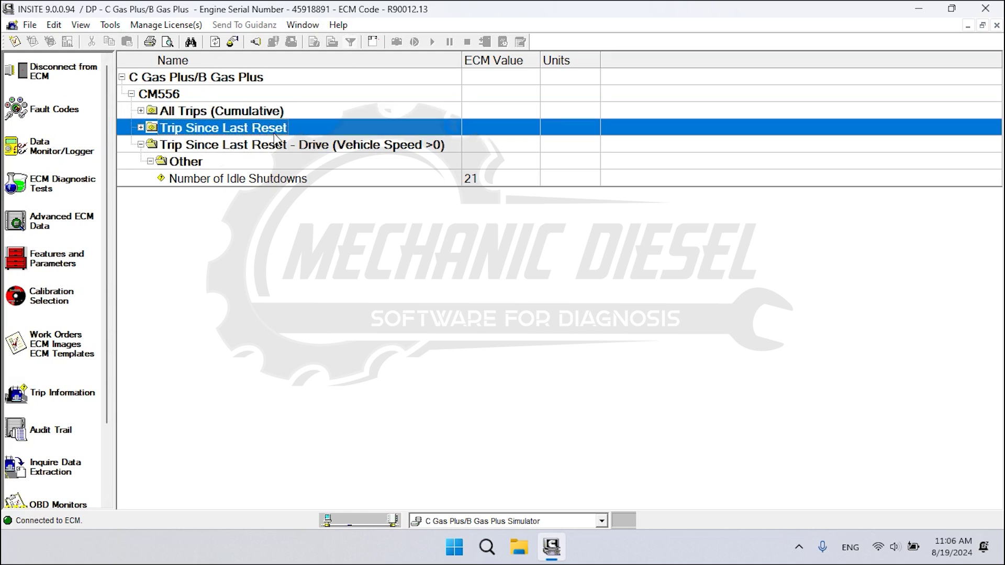
left_click(368, 149)
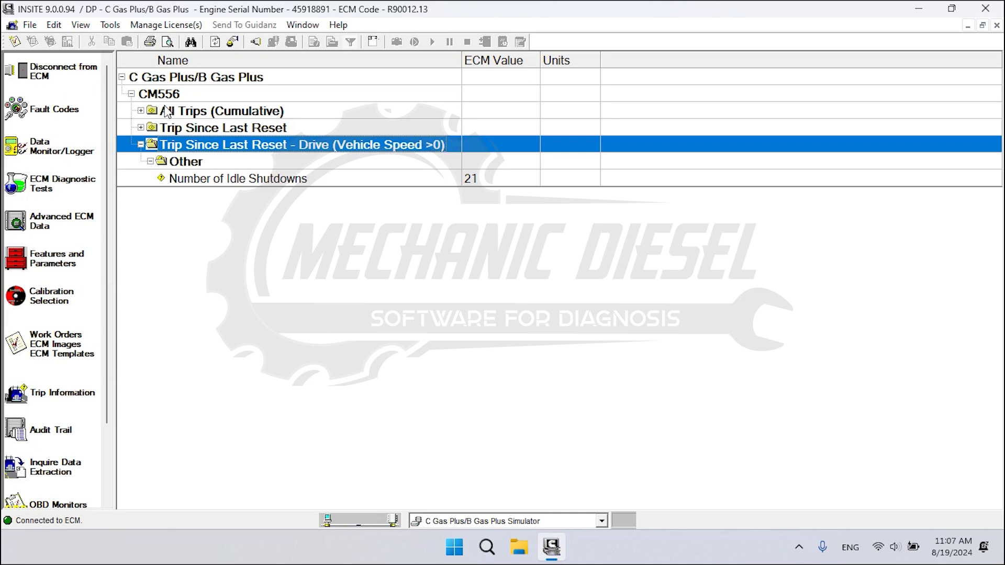
Expand All Trips (Cumulative), Trip Since Last Reset and its Time subgroup, and look over their entries
left_click(140, 111)
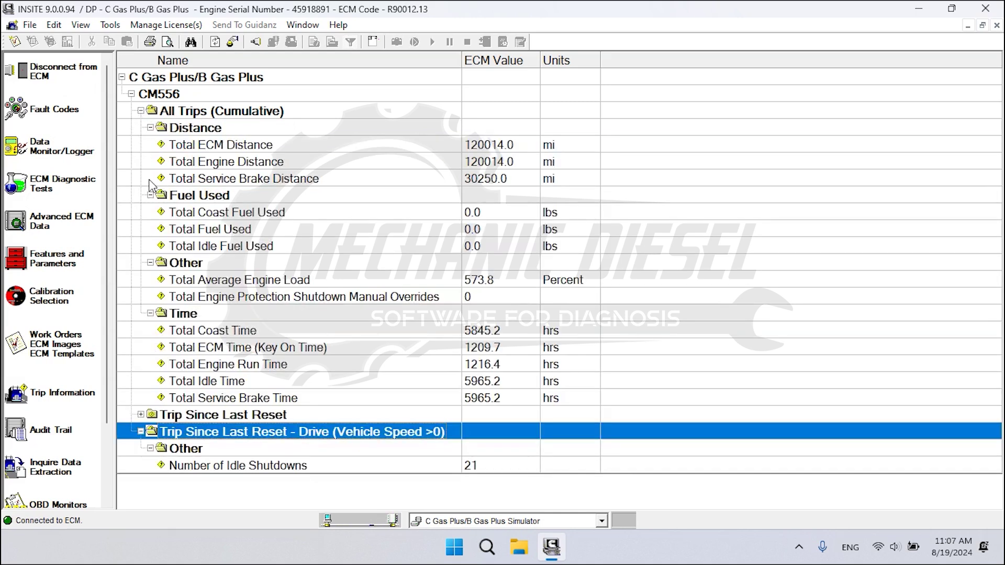
left_click(141, 415)
scroll(173, 432, "down", 7)
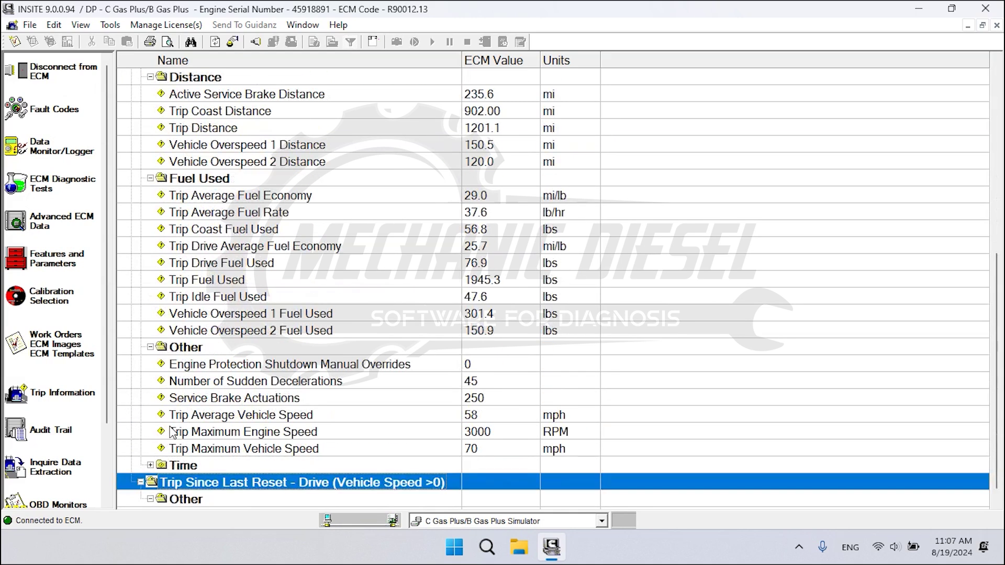
left_click(150, 466)
scroll(247, 436, "down", 3)
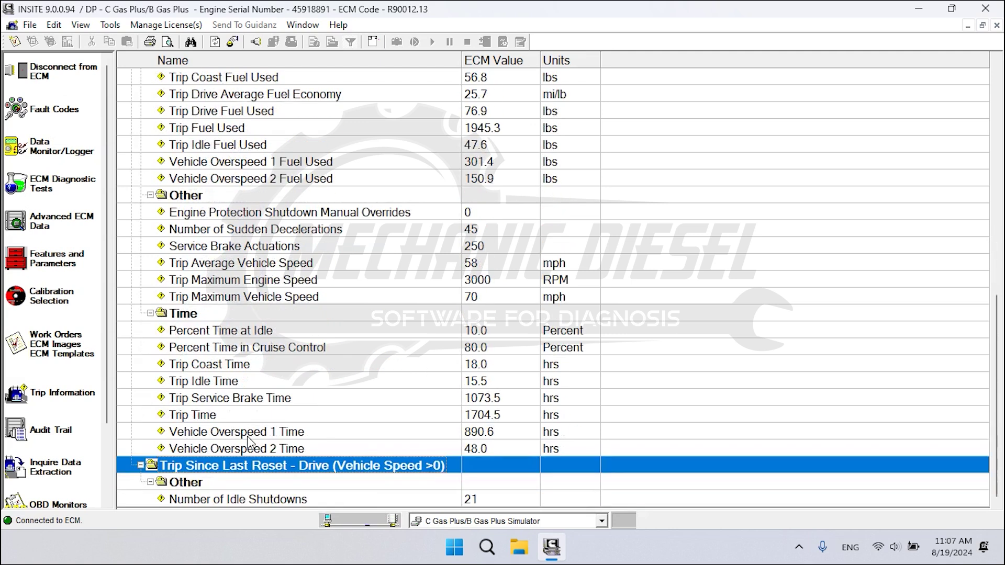
scroll(308, 410, "up", 12)
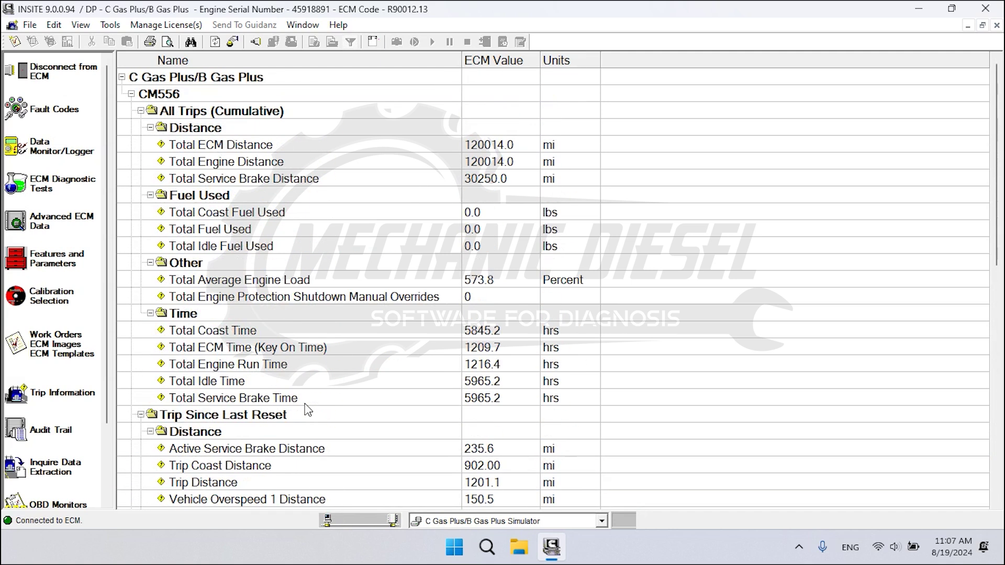
Examine the cumulative Total ECM Distance, Total Engine Distance and Total Service Brake Distance
left_click(243, 148)
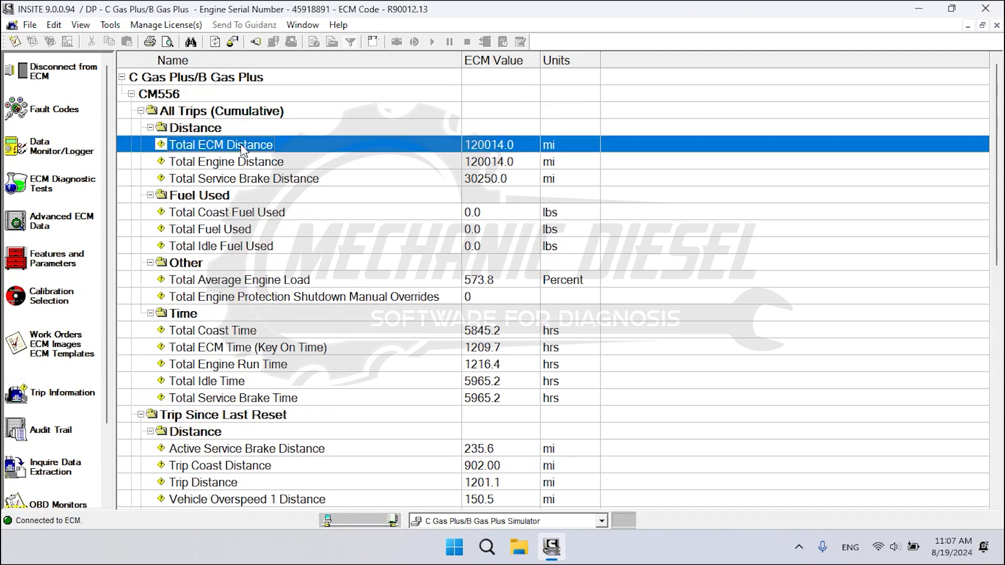
left_click(236, 166)
left_click(241, 189)
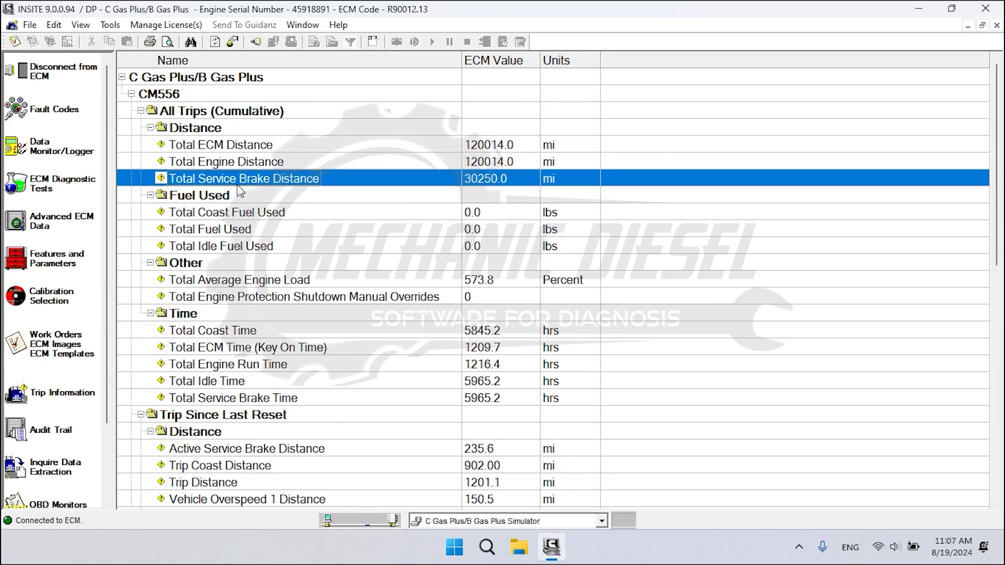
left_click(253, 148)
left_click(259, 163)
left_click(265, 179)
Examine the cumulative fuel used entries, Total Average Engine Load and Total Engine Protection Shutdown Manual Overrides
left_click(227, 212)
left_click(235, 232)
left_click(282, 248)
left_click(333, 281)
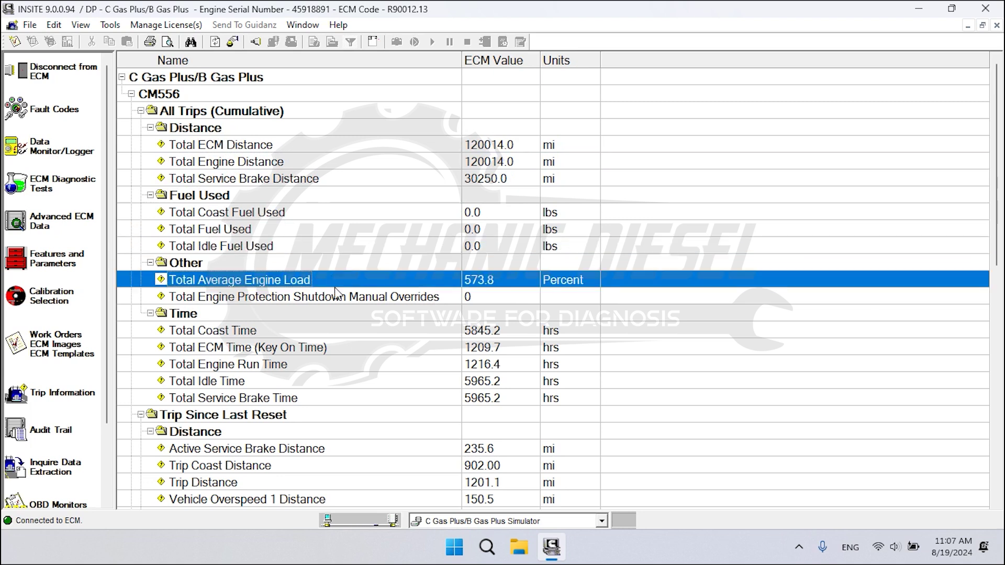
left_click(335, 313)
left_click(303, 297)
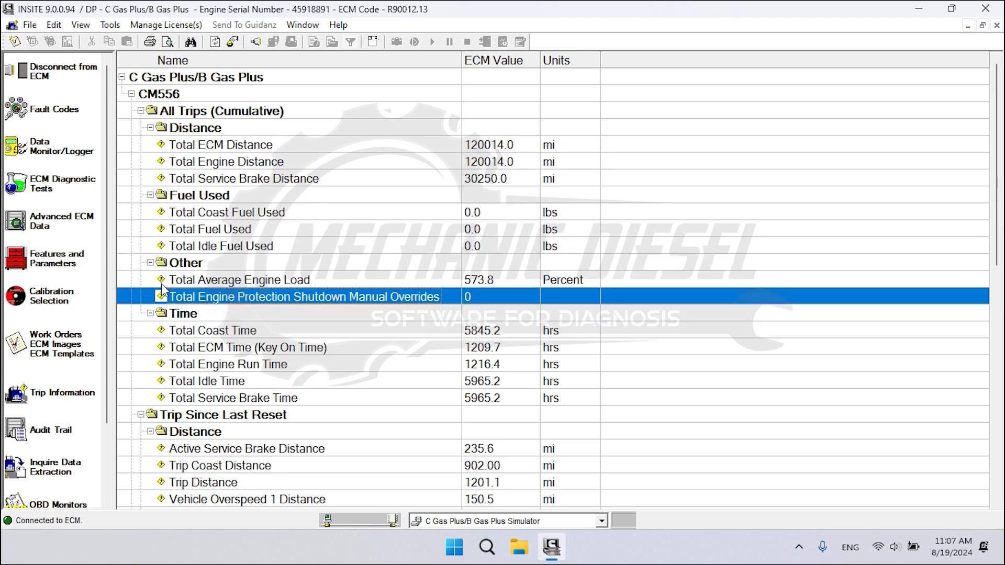
left_click(188, 282)
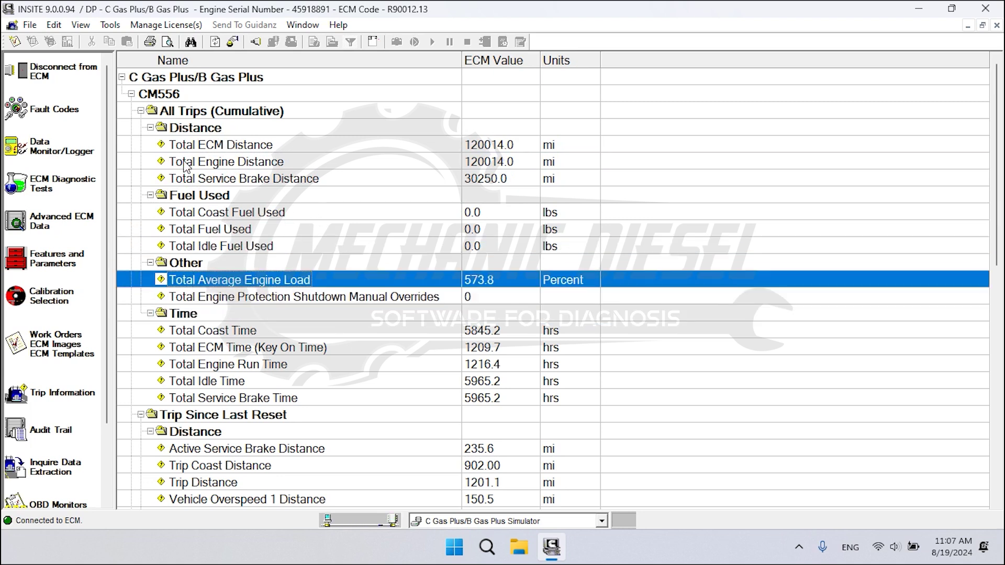
Examine the cumulative coast, ECM, engine run, idle and service brake times
left_click(233, 334)
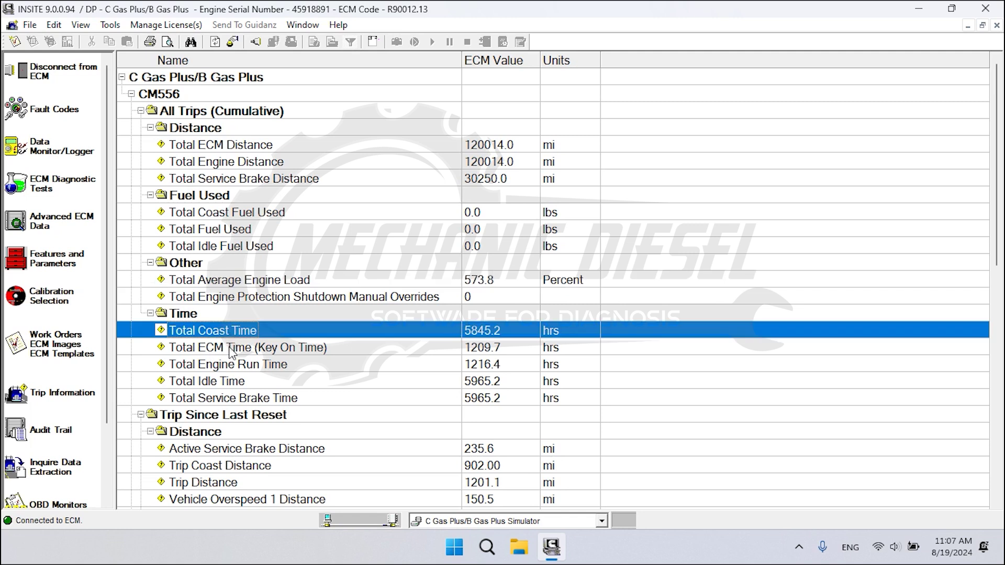
left_click(232, 349)
left_click(227, 367)
left_click(256, 383)
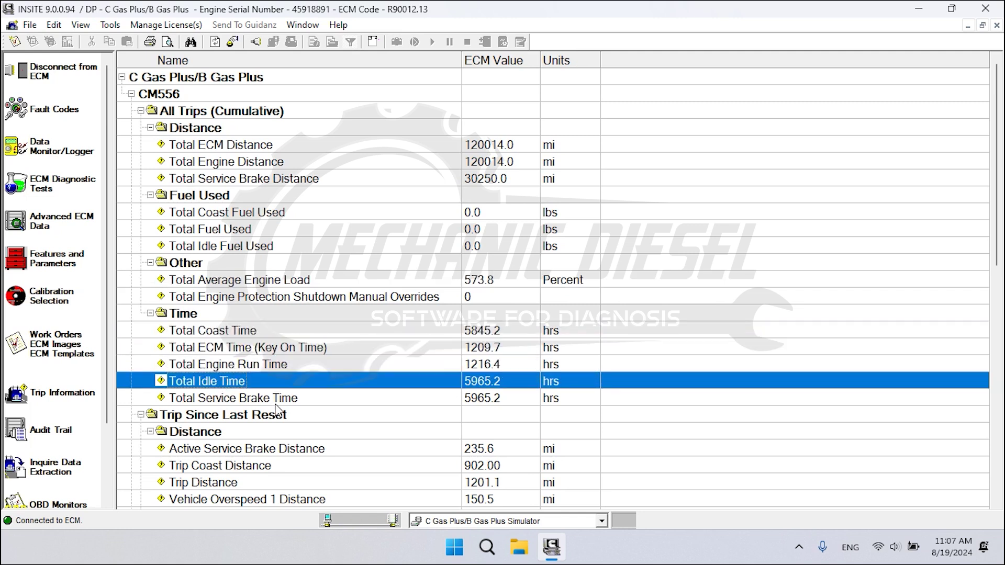
left_click(254, 404)
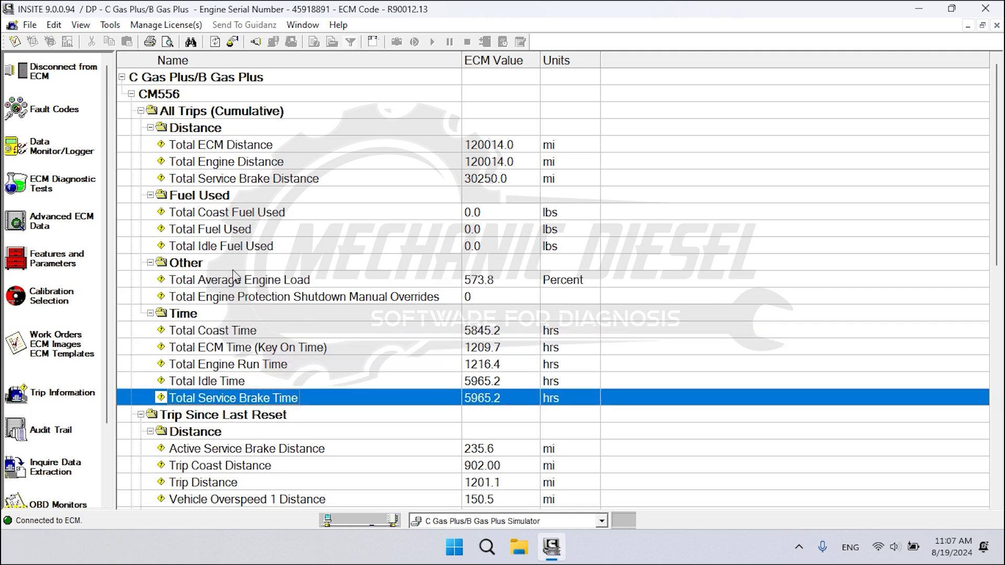
scroll(225, 228, "down", 3)
scroll(268, 314, "up", 3)
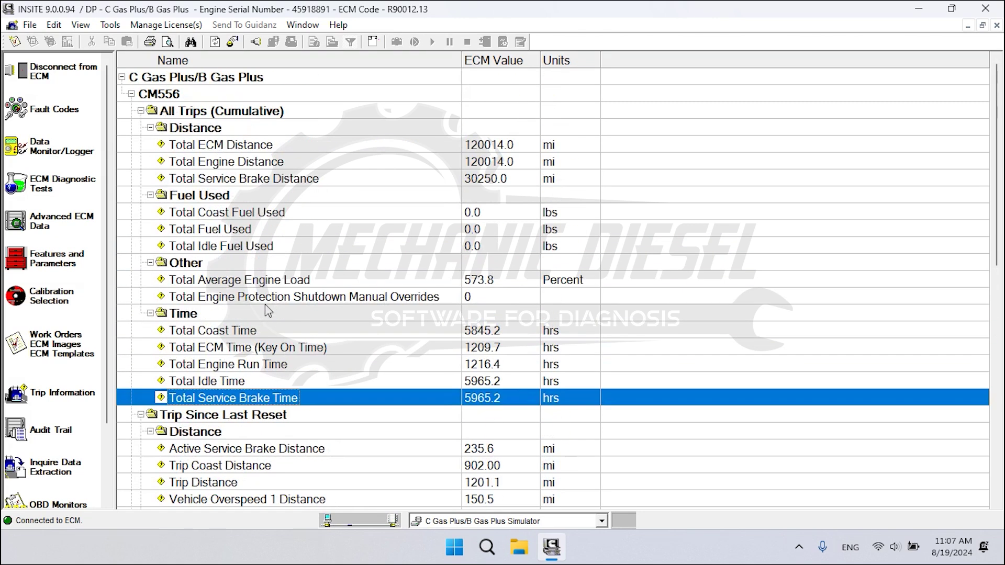
Revisit Total ECM Distance and compare the ECM values of Total Coast Fuel Used, Total Fuel Used and Total Idle Fuel Used
left_click(248, 150)
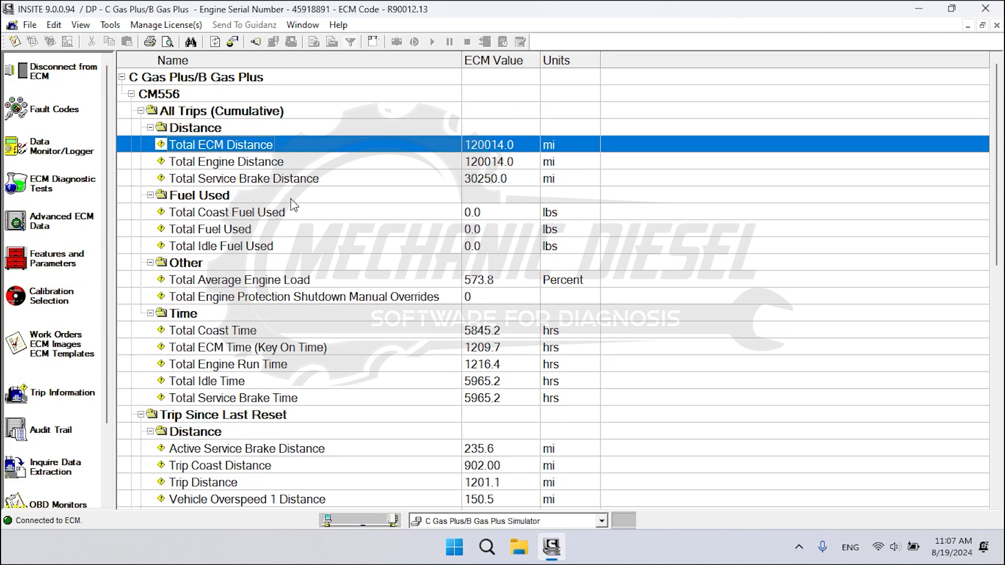
left_click(474, 214)
left_click(465, 234)
left_click(483, 247)
left_click(489, 230)
left_click(490, 240)
left_click(486, 218)
left_click(490, 230)
left_click(495, 250)
left_click(495, 218)
left_click(494, 251)
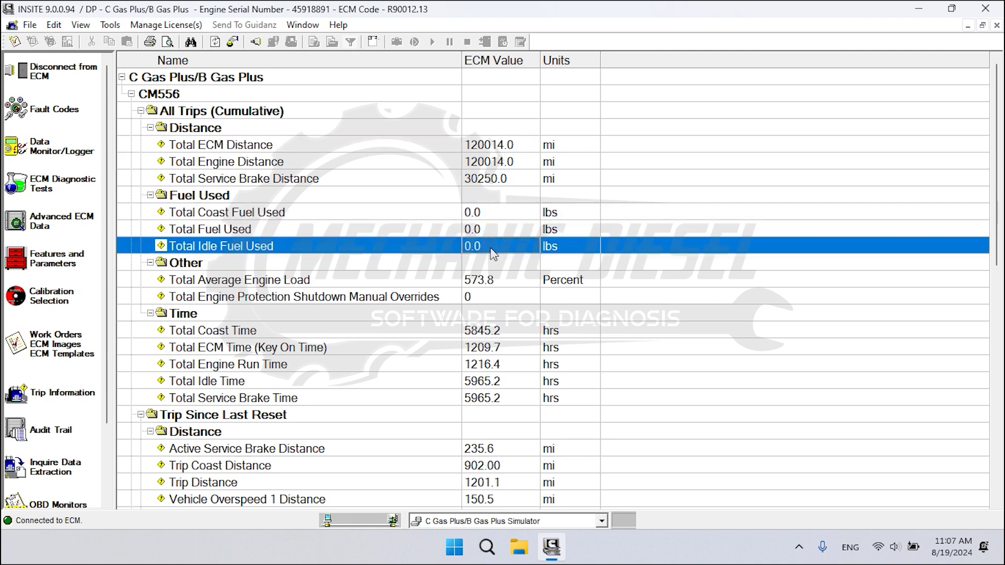
left_click(492, 233)
left_click(491, 216)
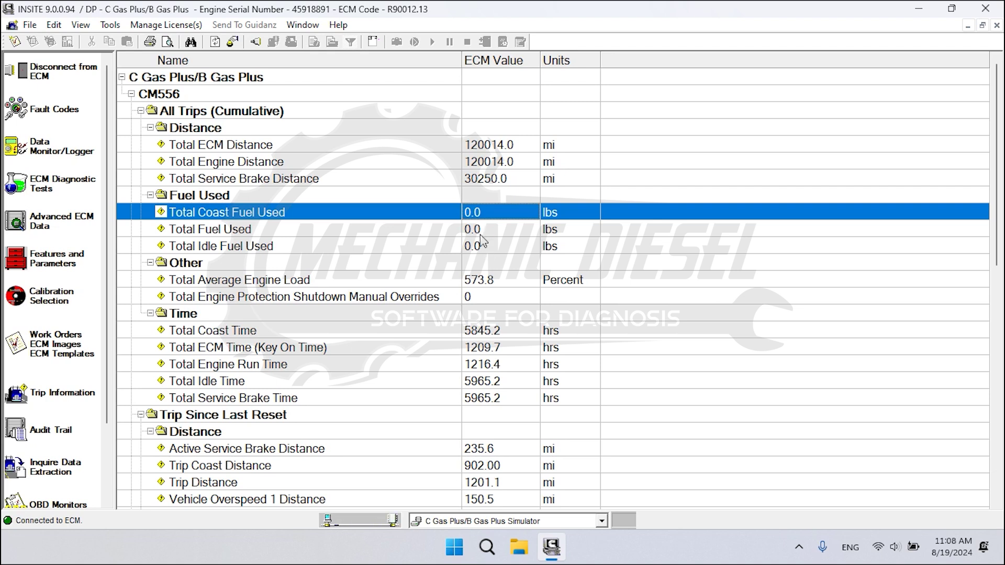
left_click(495, 231)
left_click(492, 247)
left_click(490, 232)
left_click(494, 210)
Compare the cumulative time totals with the distance, fuel and other entries of Trip Since Last Reset
scroll(472, 314, "down", 3)
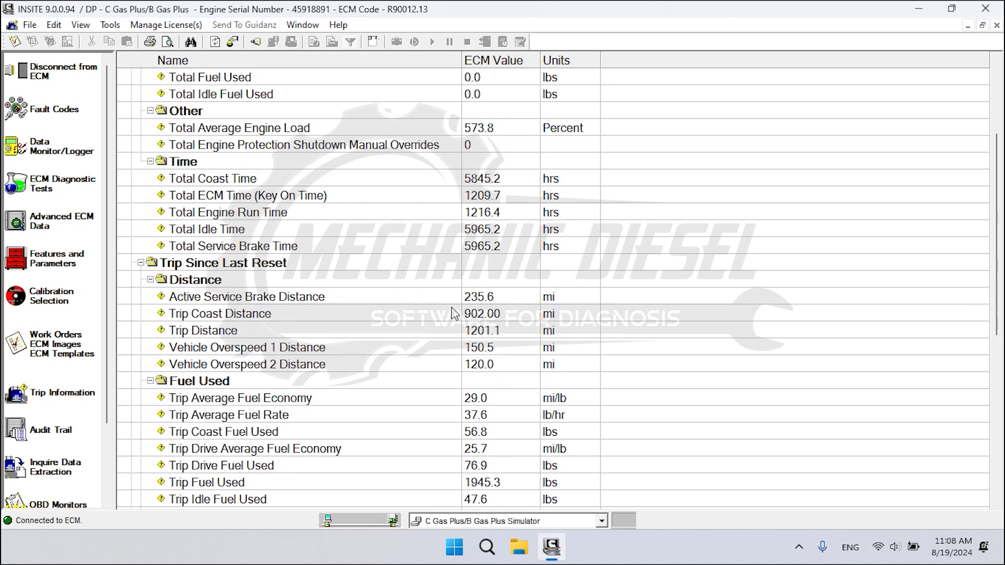
scroll(454, 313, "up", 2)
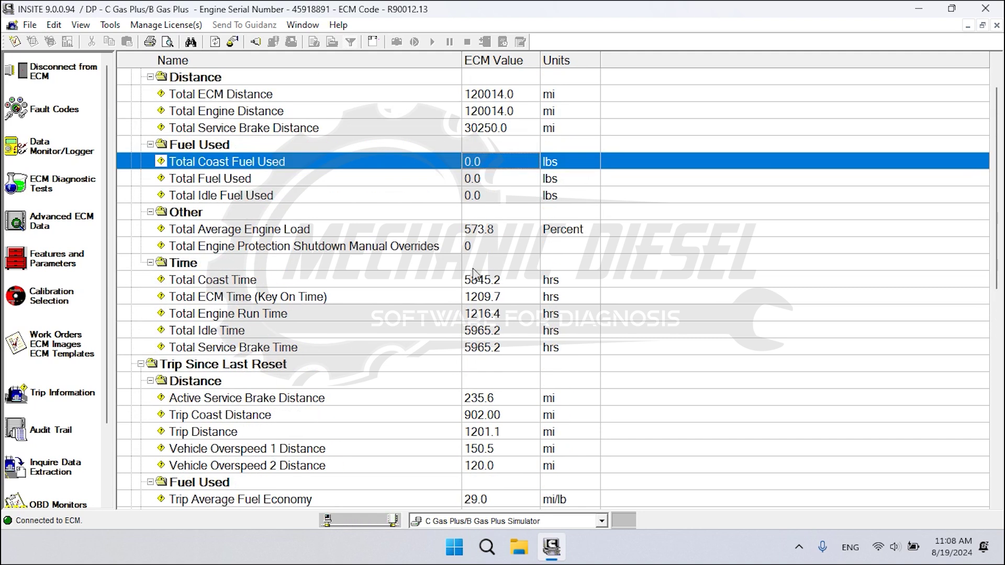
scroll(474, 272, "down", 2)
scroll(476, 275, "down", 2)
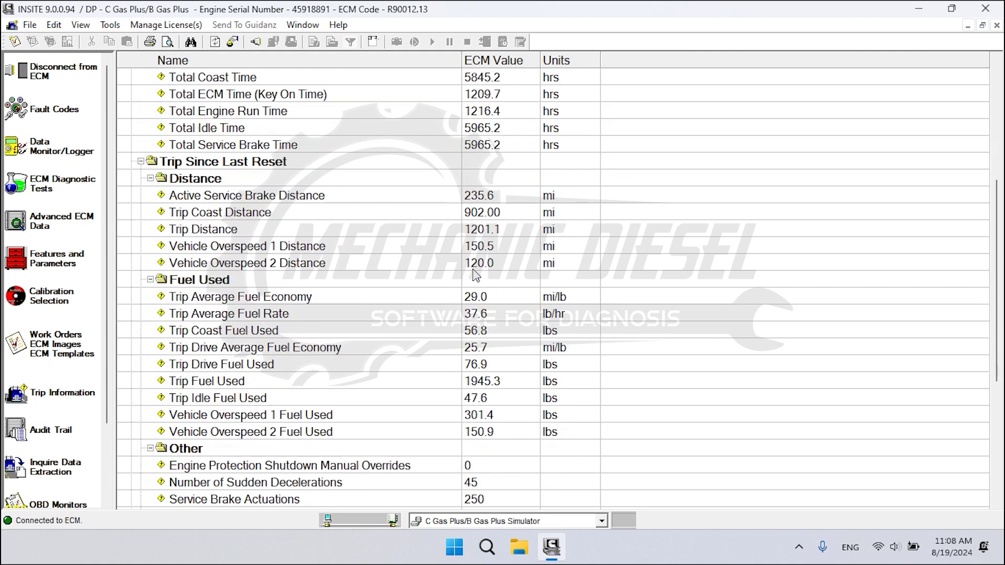
scroll(476, 275, "up", 2)
scroll(476, 275, "up", 2)
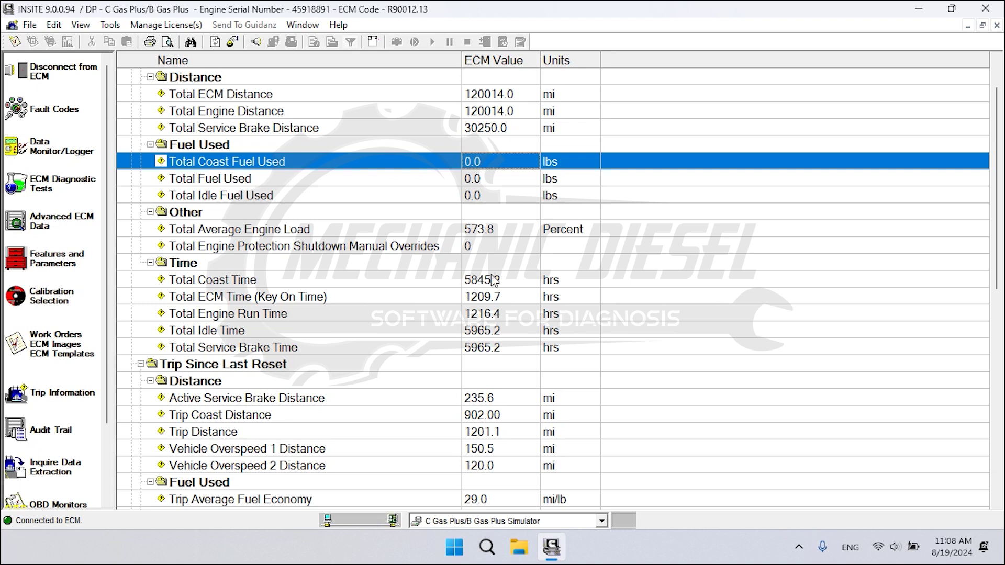
scroll(676, 335, "down", 3)
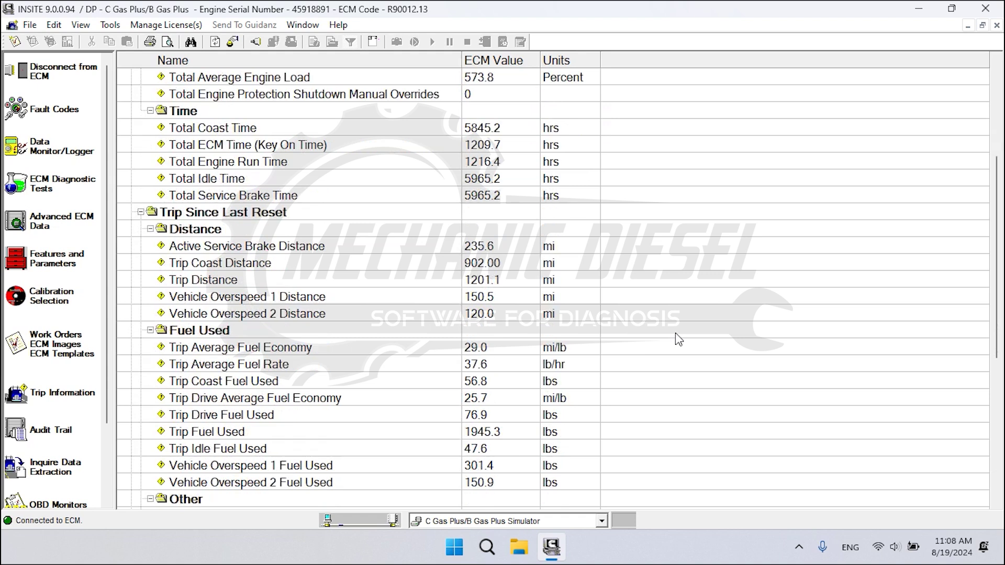
scroll(679, 340, "down", 3)
scroll(679, 339, "up", 1)
scroll(679, 339, "down", 1)
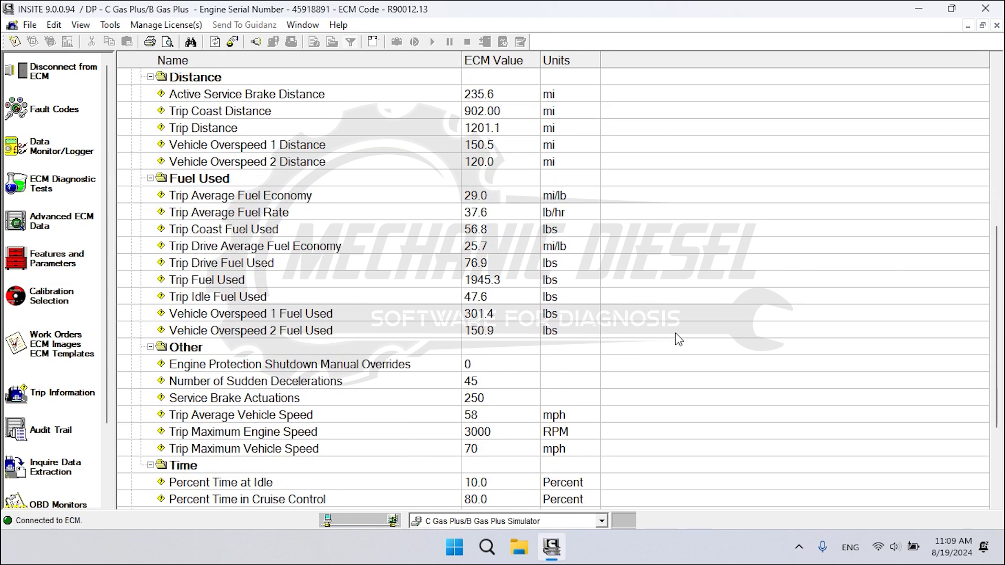
scroll(679, 339, "up", 5)
scroll(679, 340, "down", 1)
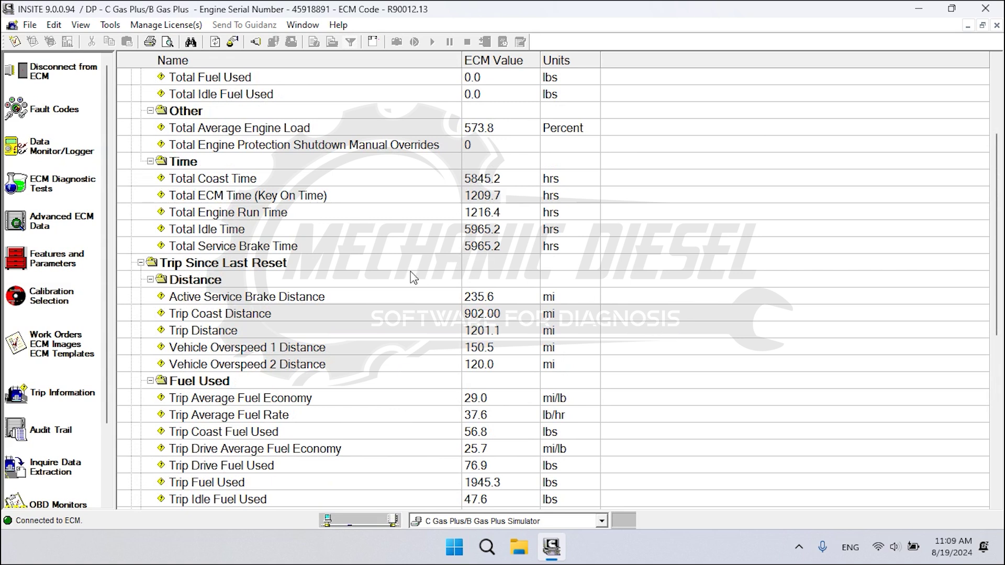
Recheck Total Coast Fuel Used and Total ECM Distance, and review the Trip Since Last Reset entries, including Trip Maximum Engine Speed
scroll(502, 270, "up", 2)
left_click(325, 166)
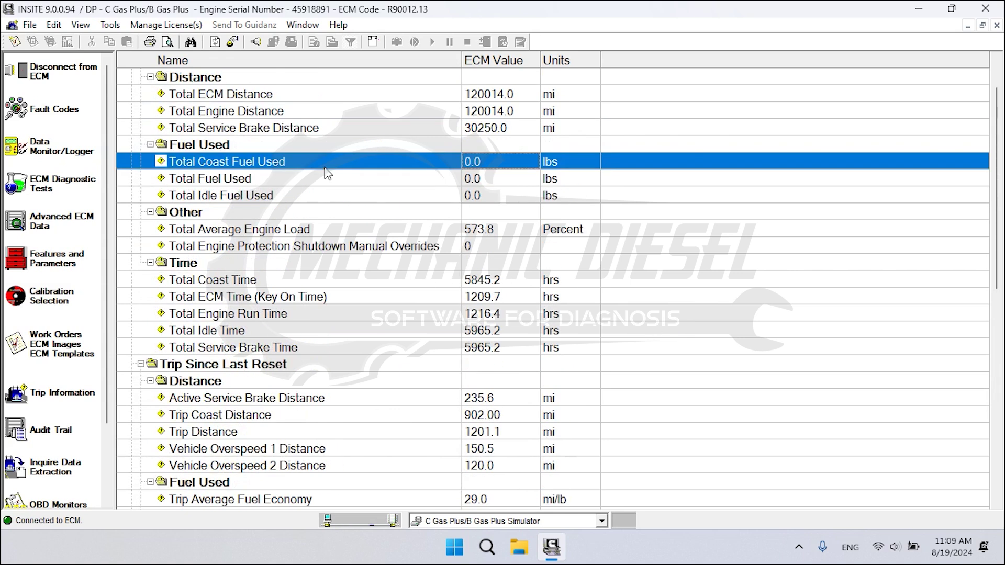
left_click(313, 95)
scroll(454, 432, "down", 3)
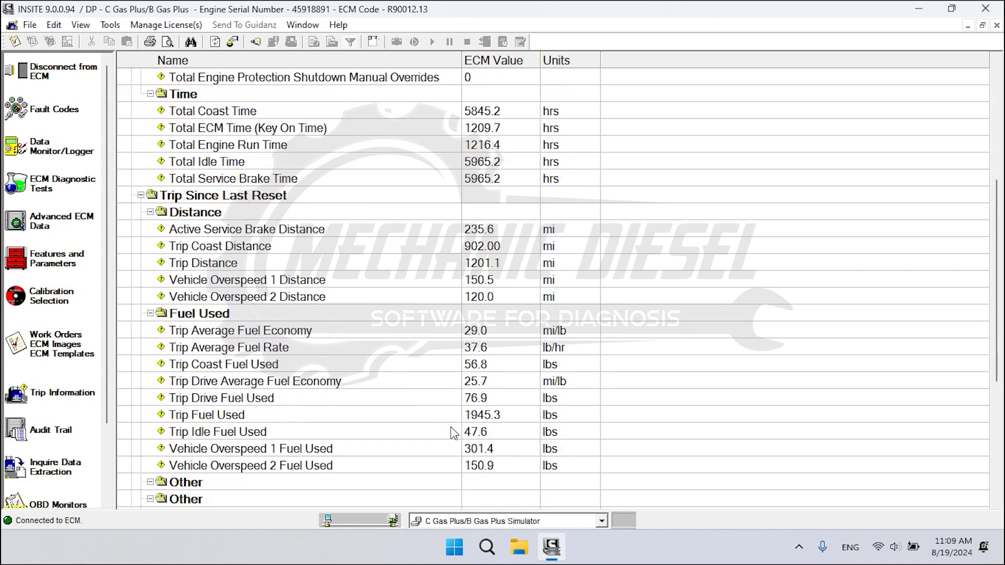
scroll(454, 433, "down", 3)
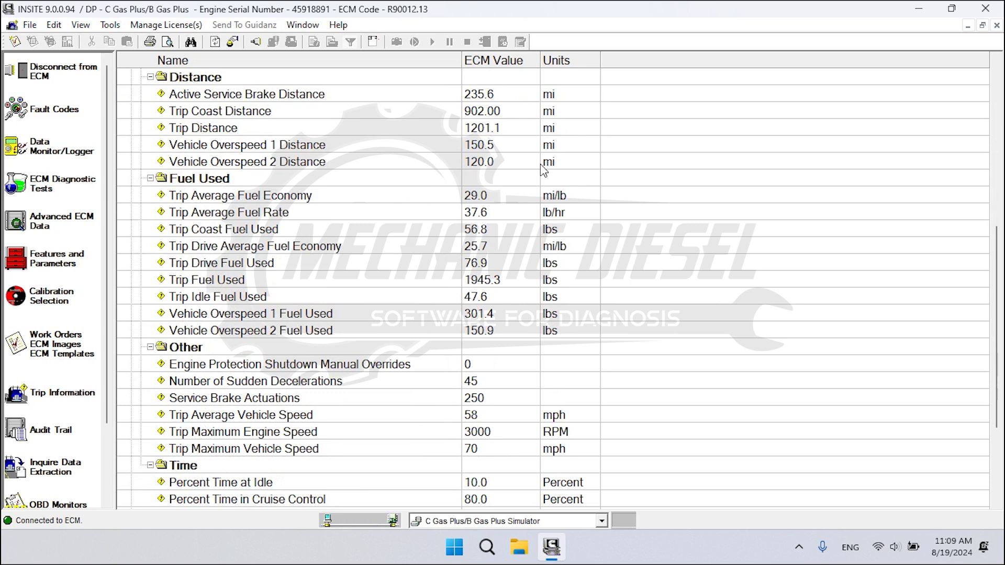
scroll(516, 294, "down", 2)
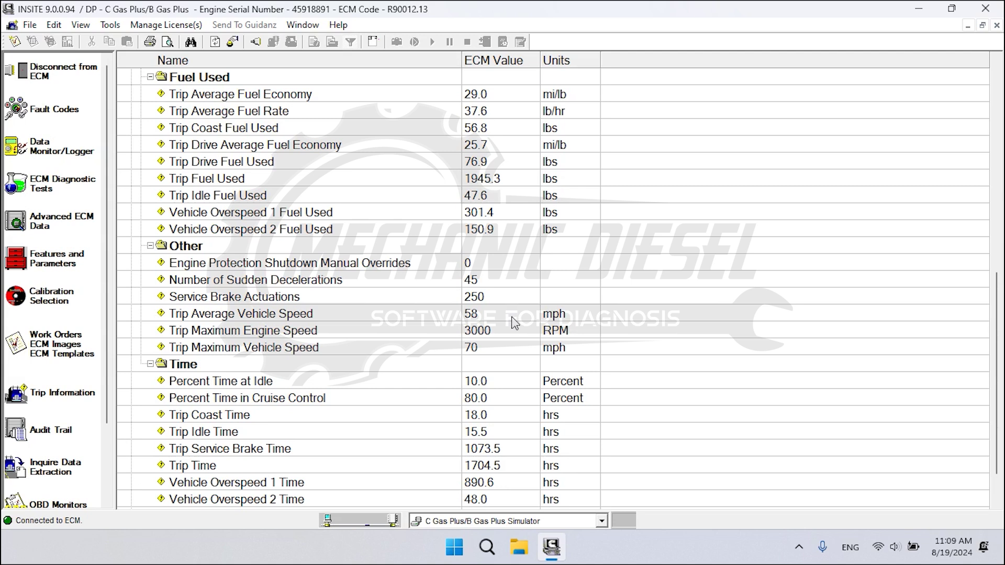
left_click(392, 332)
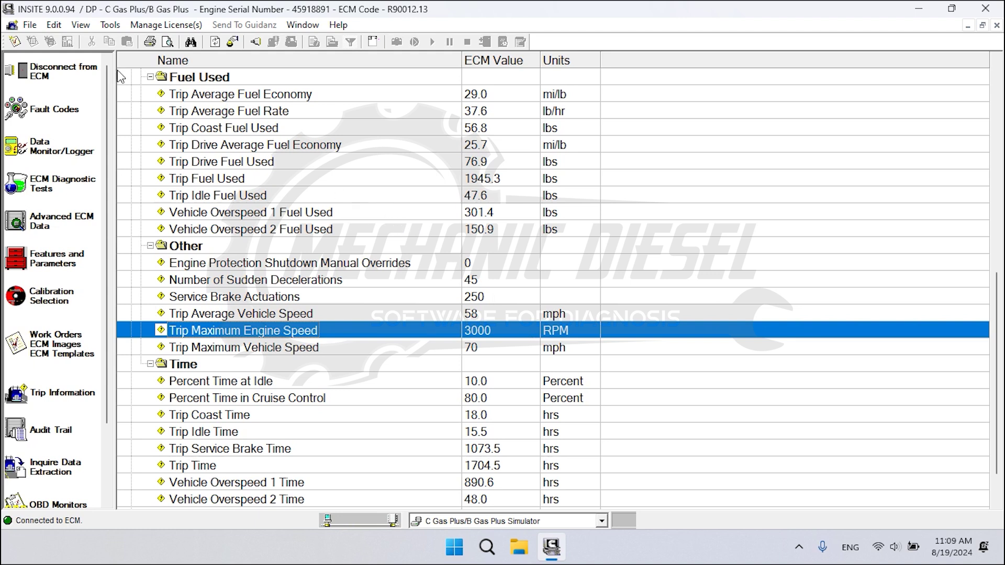
Open the print preview of the trip information report and close it again
left_click(58, 26)
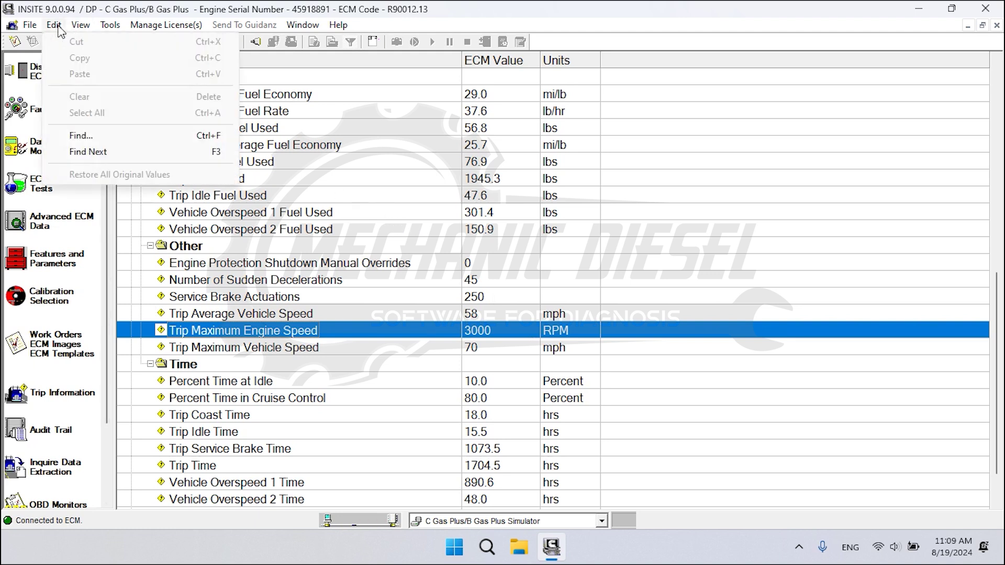
mouse_move(32, 26)
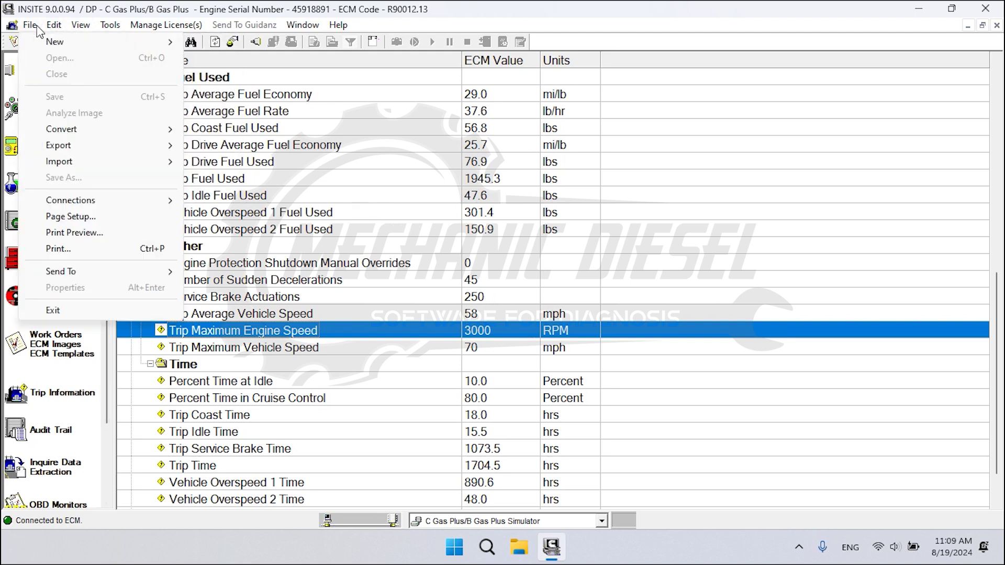
left_click(79, 233)
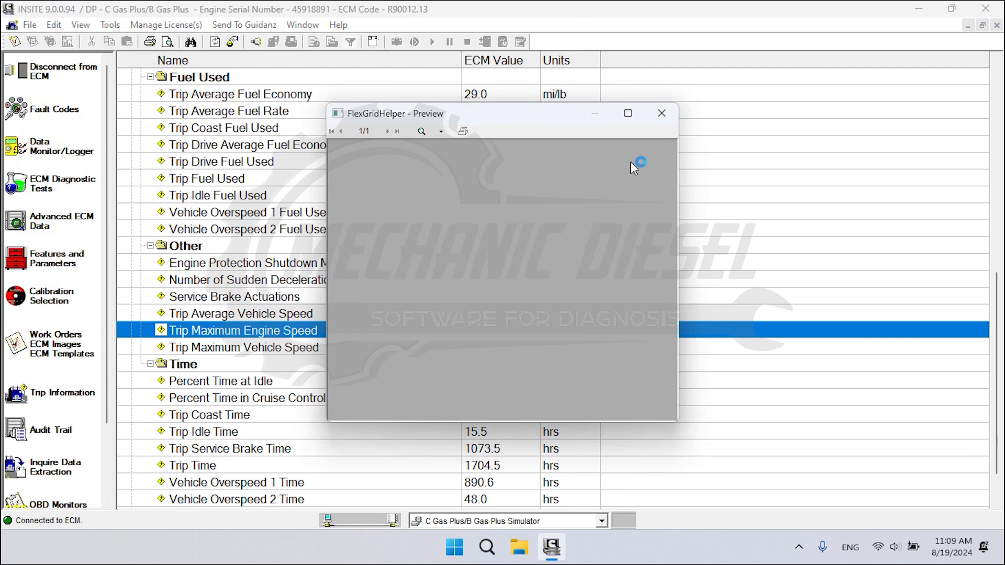
left_click(673, 114)
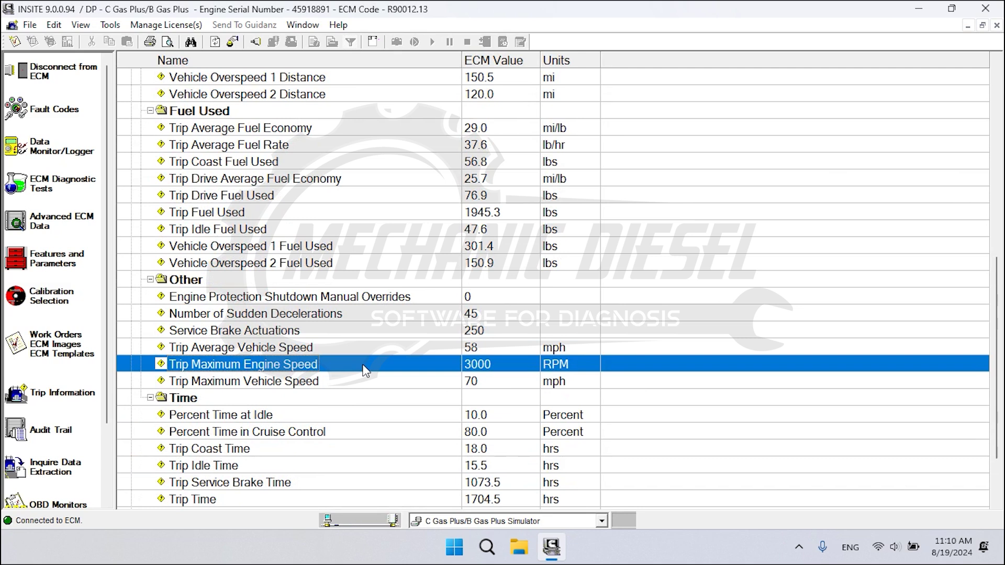
Collapse the All Trips (Cumulative) and Trip Since Last Reset groups under CM556
scroll(365, 370, "up", 1)
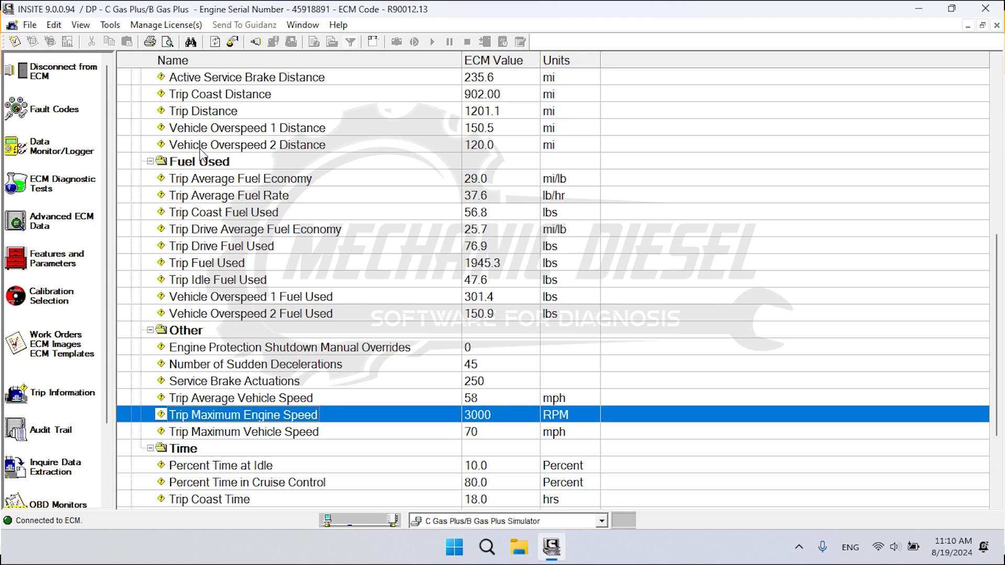
scroll(262, 251, "up", 7)
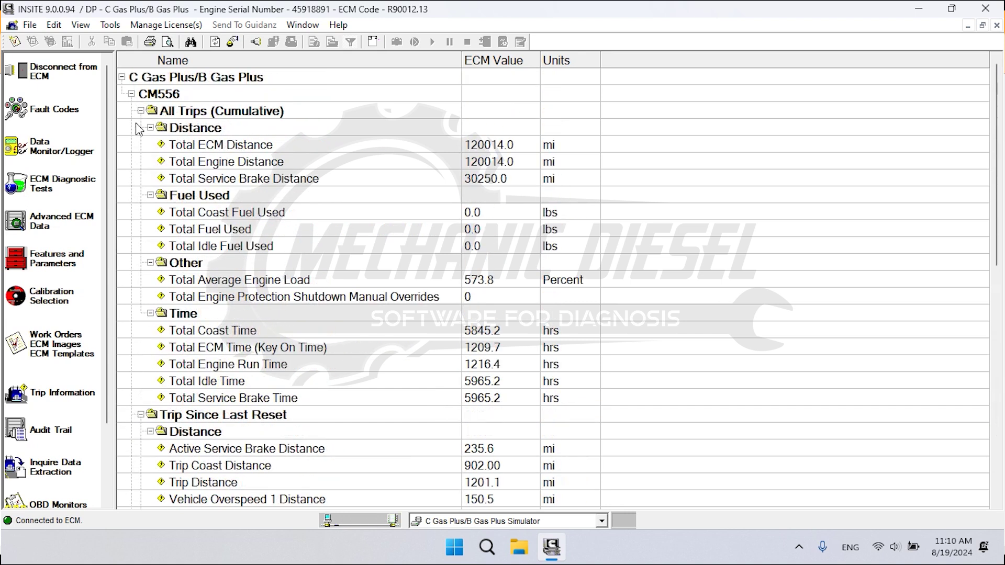
left_click(141, 111)
left_click(141, 128)
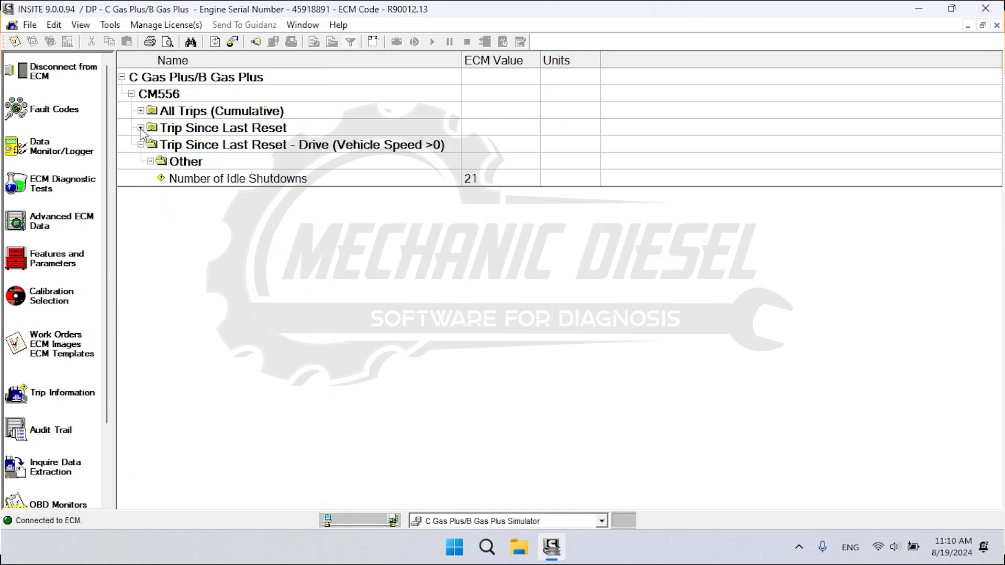
Reset the trip information in the connected ECM with Trip Since Last Reset and Trip Since Last Reset - Drive (Vehicle Speed >0) selected
left_click(287, 127)
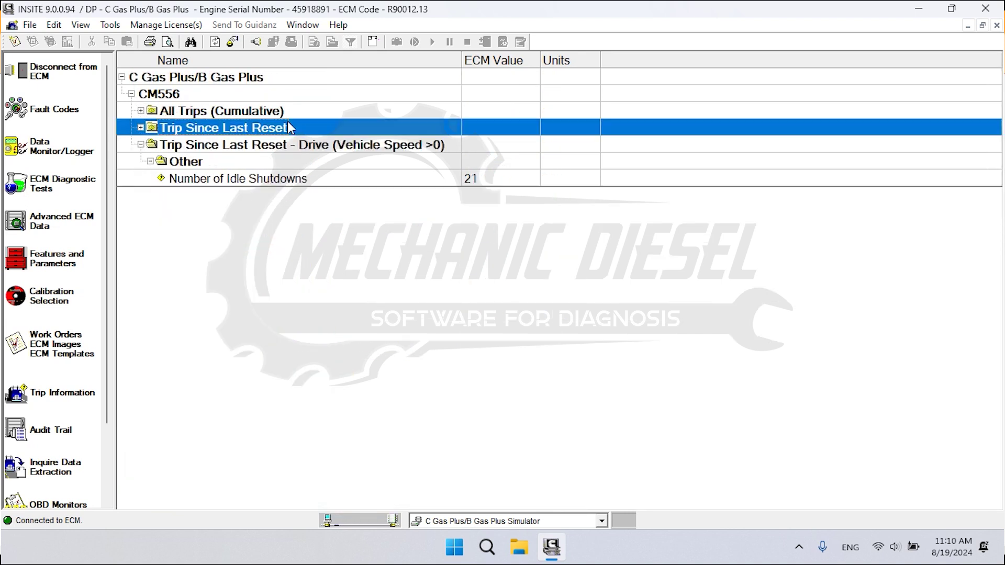
left_click(314, 146, "ctrl")
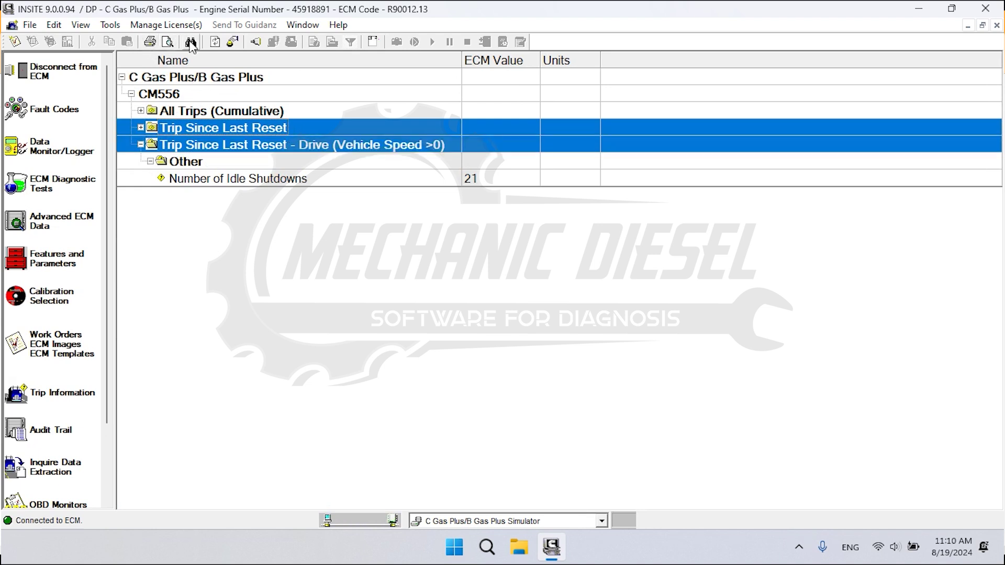
left_click(233, 45)
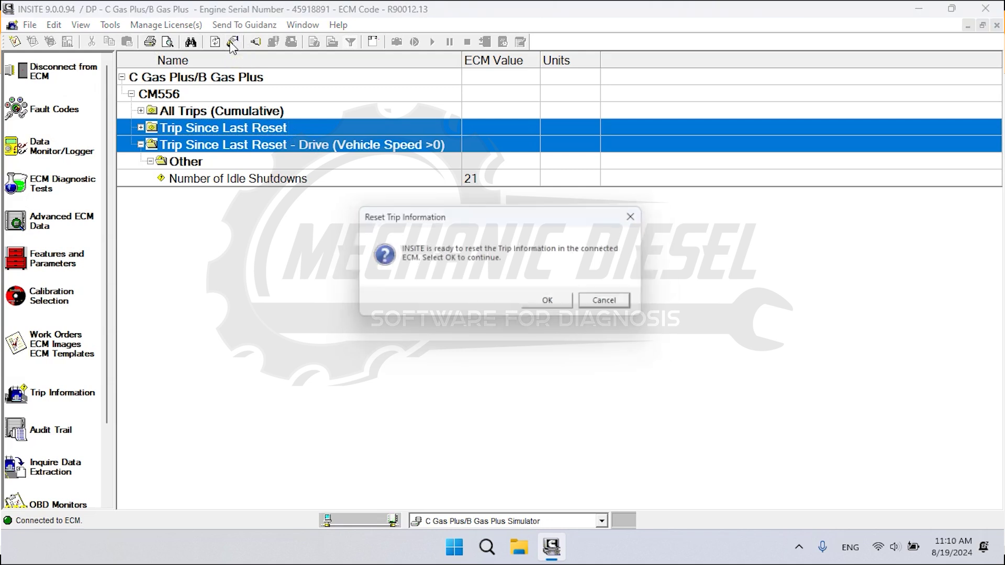
left_click(553, 301)
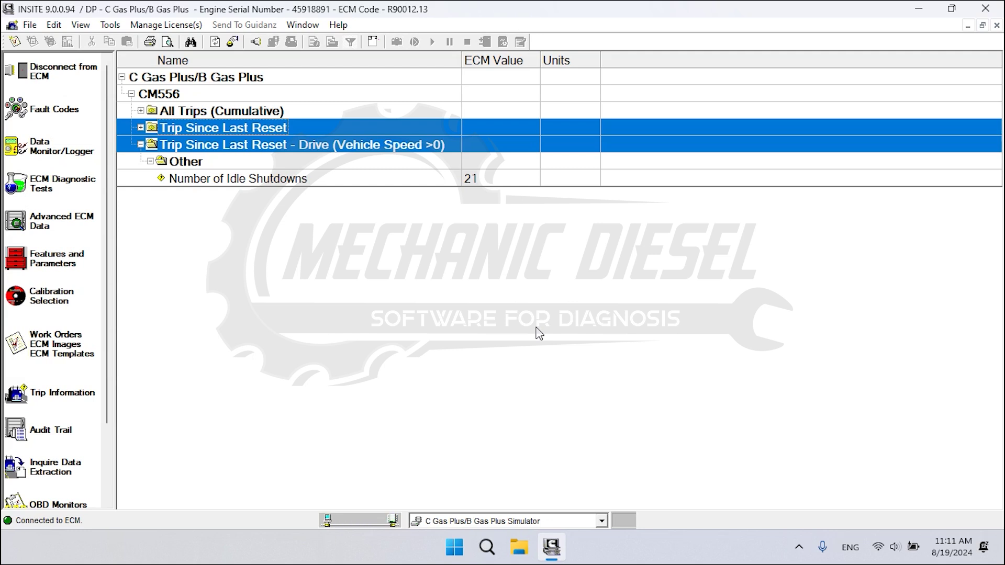
Expand Trip Since Last Reset and check its entries, including Trip Coast Distance
left_click(140, 127)
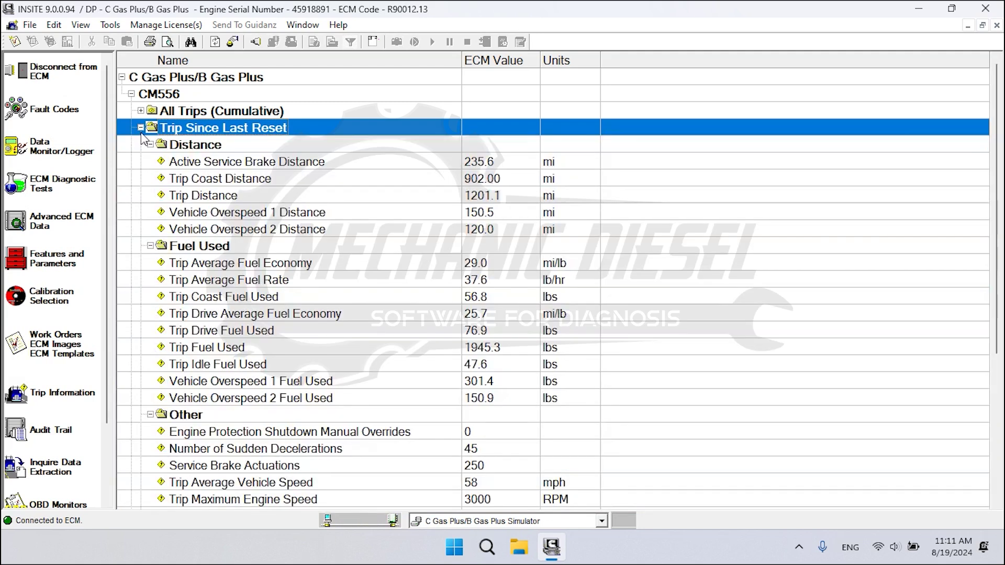
left_click(210, 179)
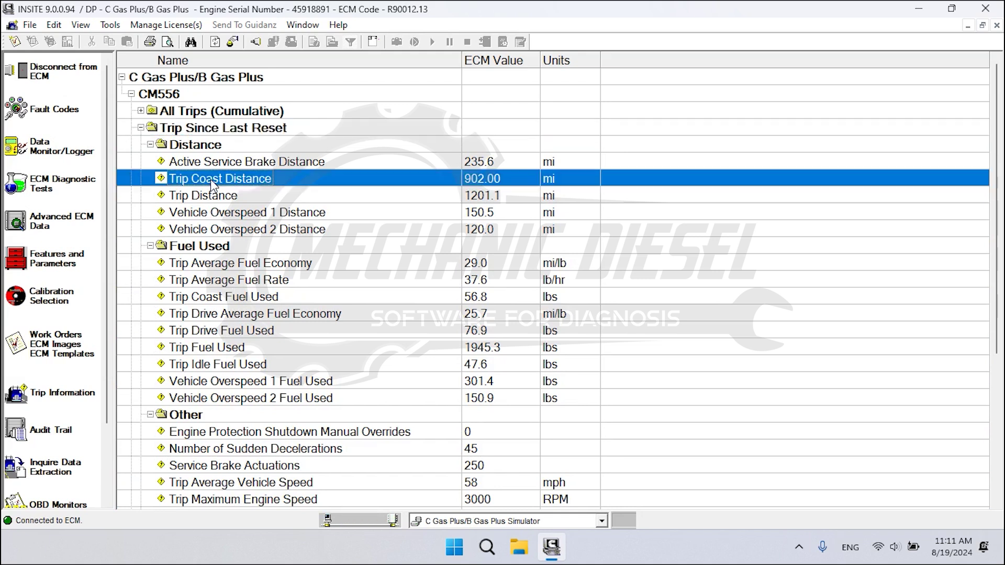
scroll(207, 348, "down", 5)
scroll(207, 348, "up", 5)
Expand All Trips (Cumulative) and review its totals along with the Trip Since Last Reset entries, including Trip Average Fuel Economy
left_click(141, 111)
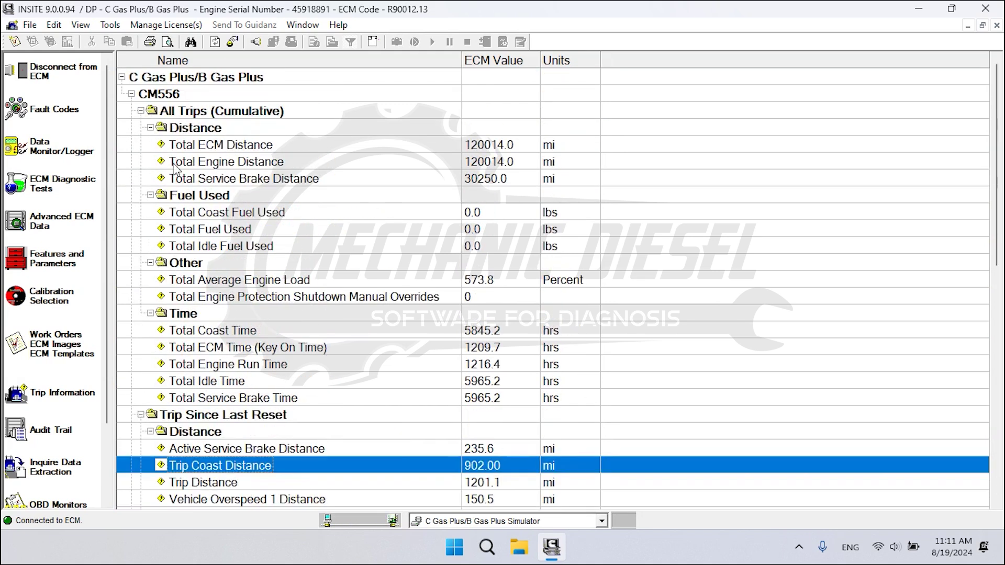
scroll(202, 356, "down", 1)
scroll(195, 351, "up", 1)
scroll(229, 367, "down", 2)
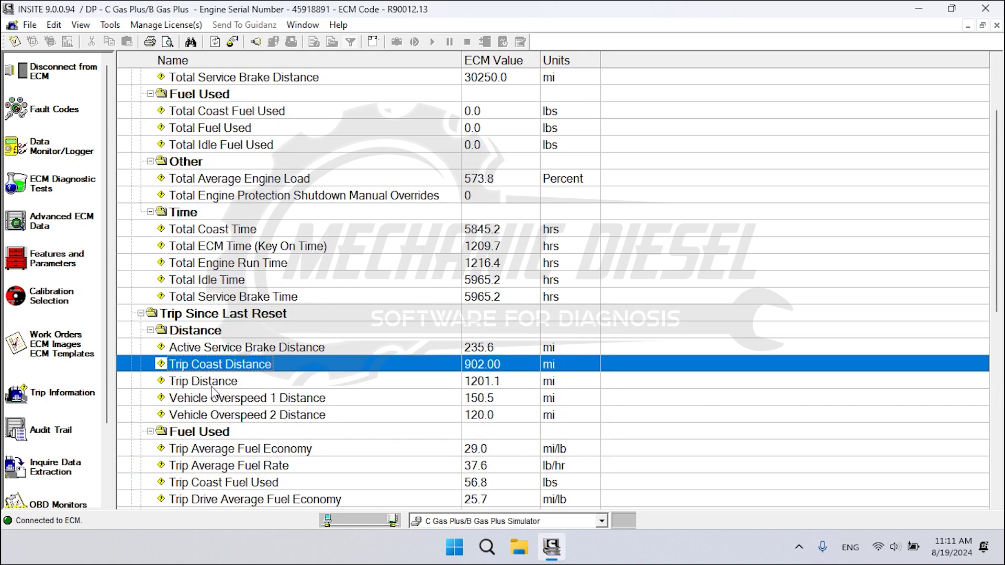
scroll(212, 392, "down", 2)
scroll(212, 392, "down", 2)
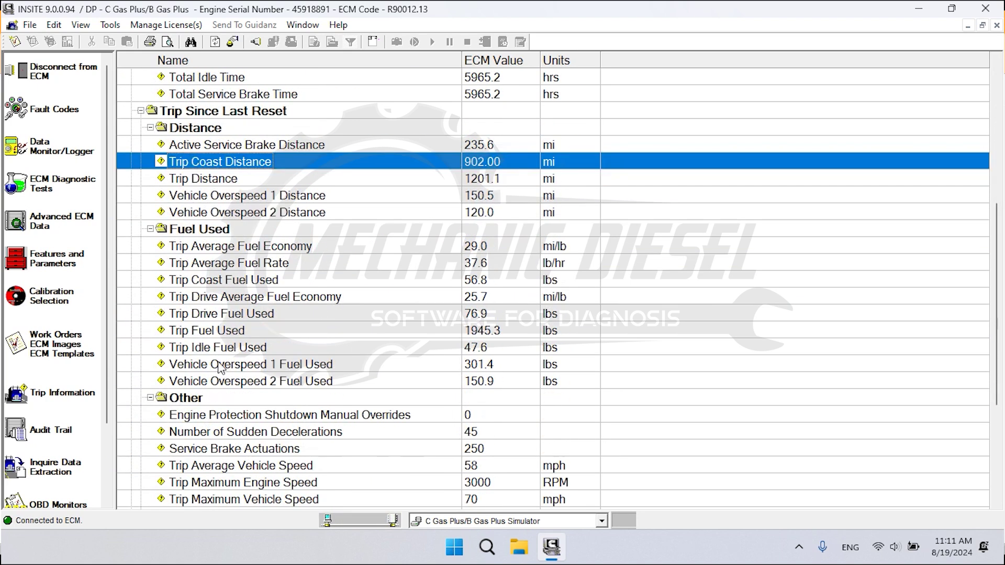
left_click(247, 251)
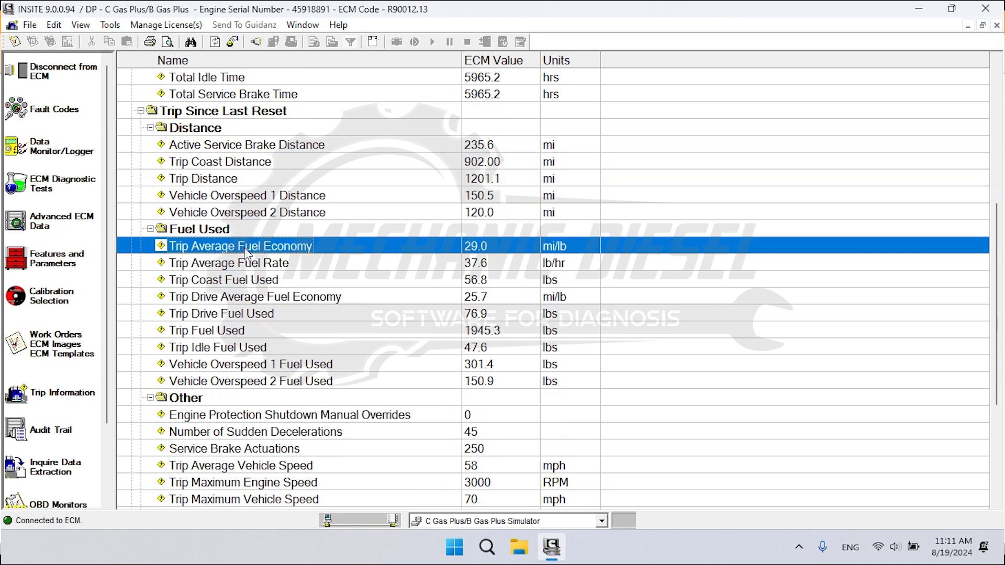